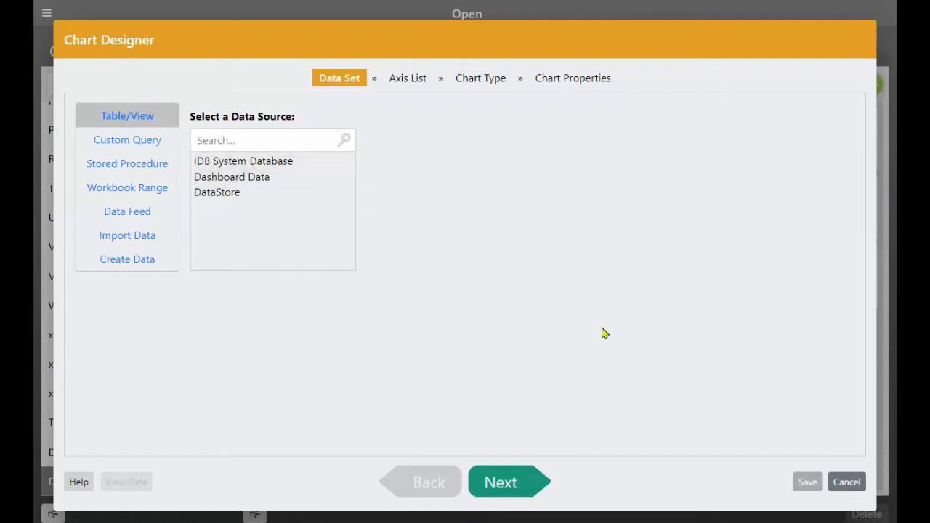
Discard the unsaved chart and go to the Data Sources page in the administration area
{"action": "left_click", "coordinate": [843, 484]}
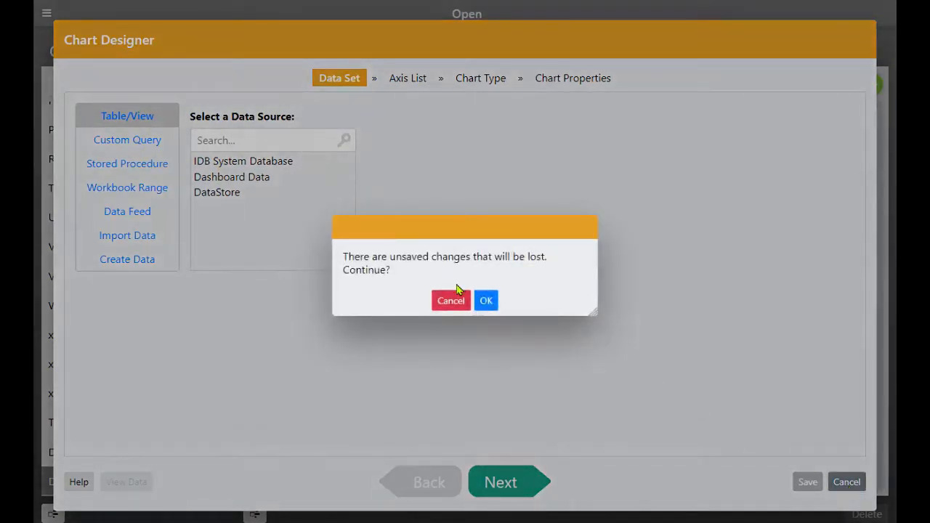
{"action": "left_click", "coordinate": [498, 303]}
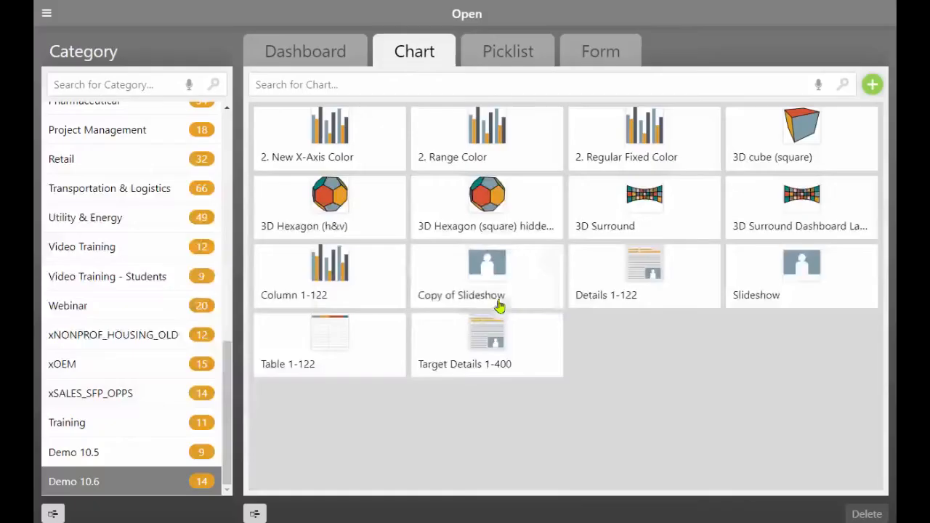
{"action": "left_click", "coordinate": [49, 14]}
{"action": "left_click", "coordinate": [116, 103]}
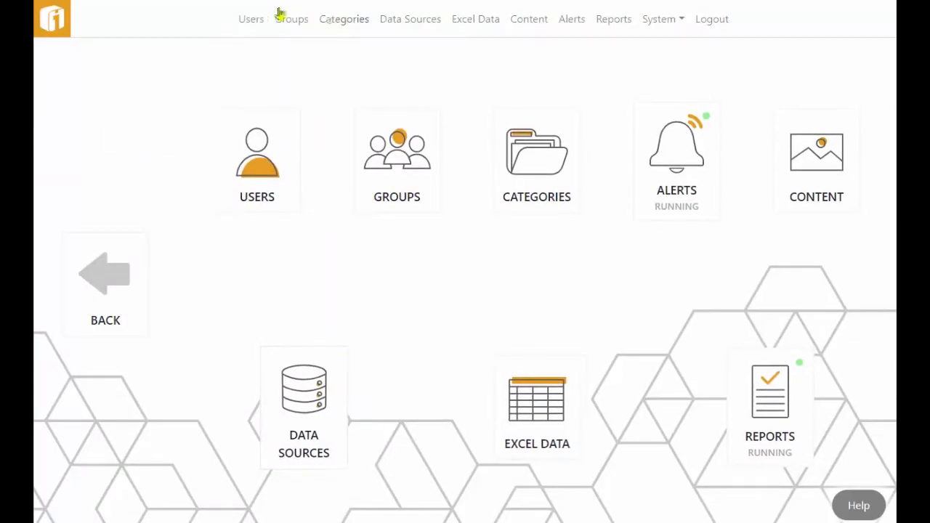
{"action": "left_click", "coordinate": [405, 24]}
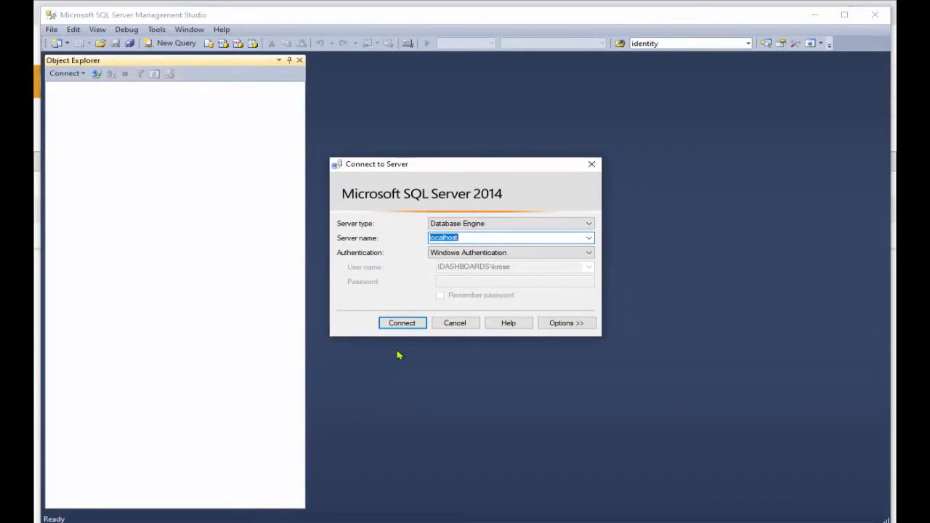
In SQL Server Management Studio, connect to localhost with Windows Authentication and execute citysales.sql to create the 4demo database
{"action": "left_click", "coordinate": [402, 325]}
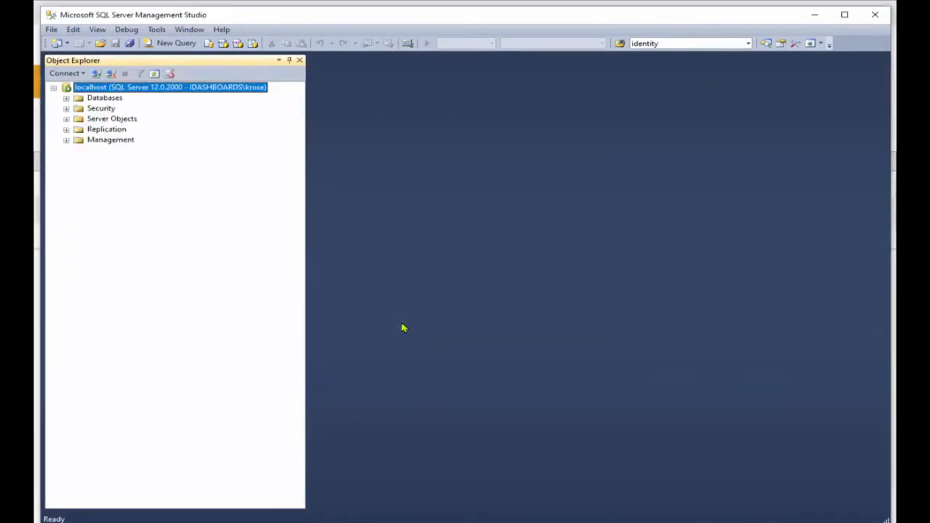
{"action": "left_click", "coordinate": [66, 98]}
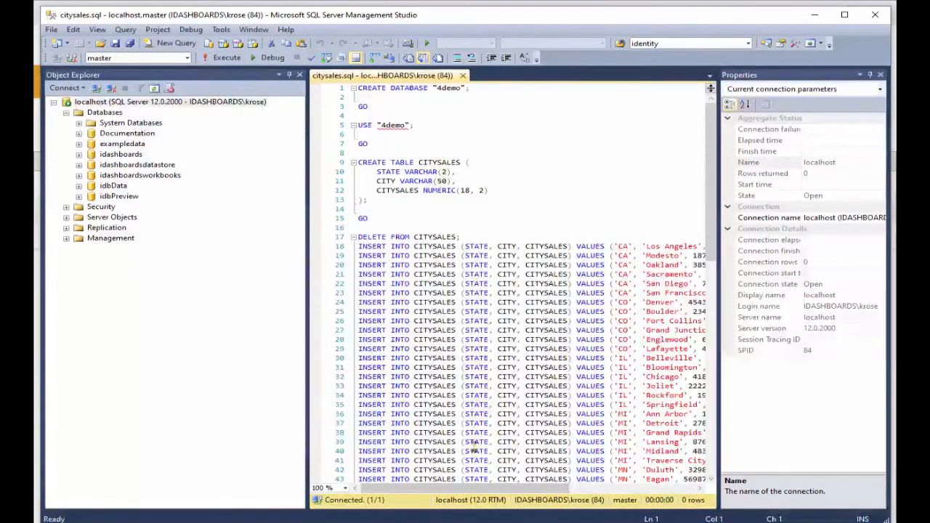
{"action": "left_click", "coordinate": [231, 61]}
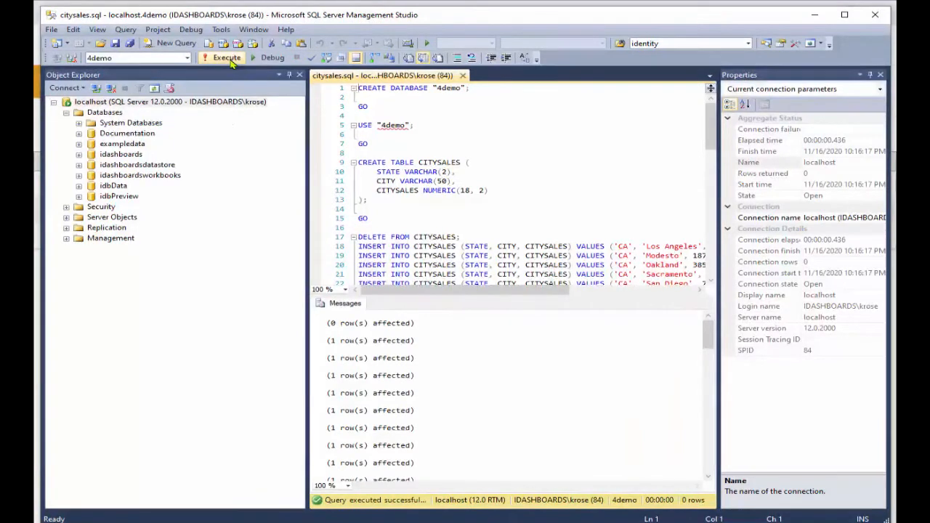
Refresh the database list, view the top 1000 rows of dbo.CITYSALES in 4demo, and return to the iDashboards Data Sources page
{"action": "left_click", "coordinate": [103, 113]}
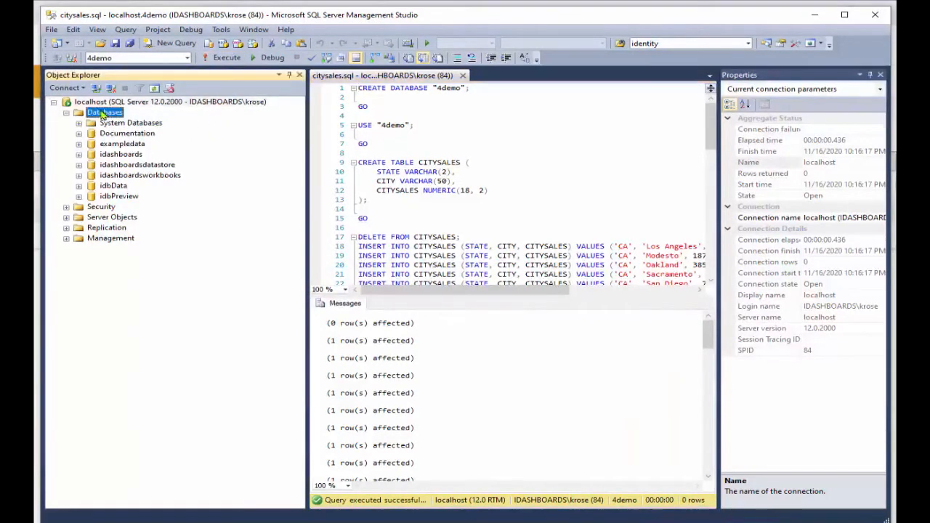
{"action": "left_click", "coordinate": [154, 87]}
{"action": "left_click", "coordinate": [80, 134]}
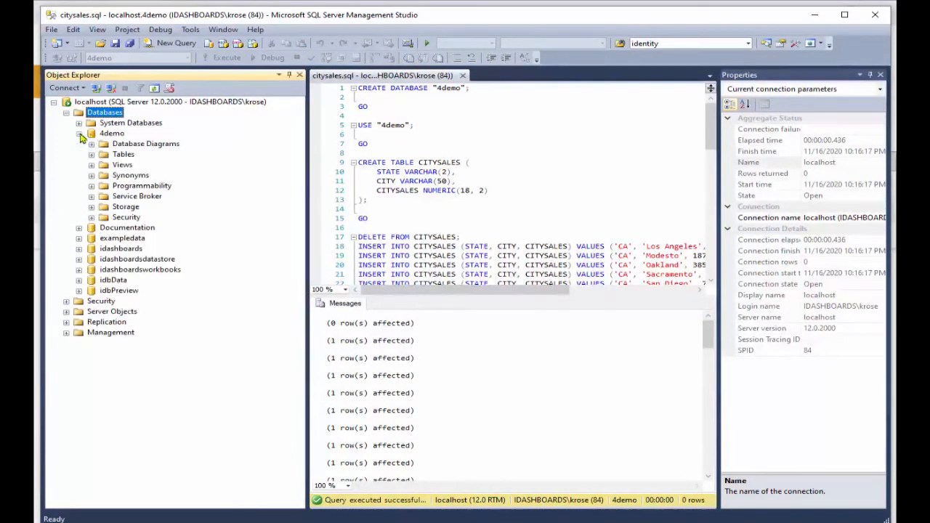
{"action": "left_click", "coordinate": [92, 154]}
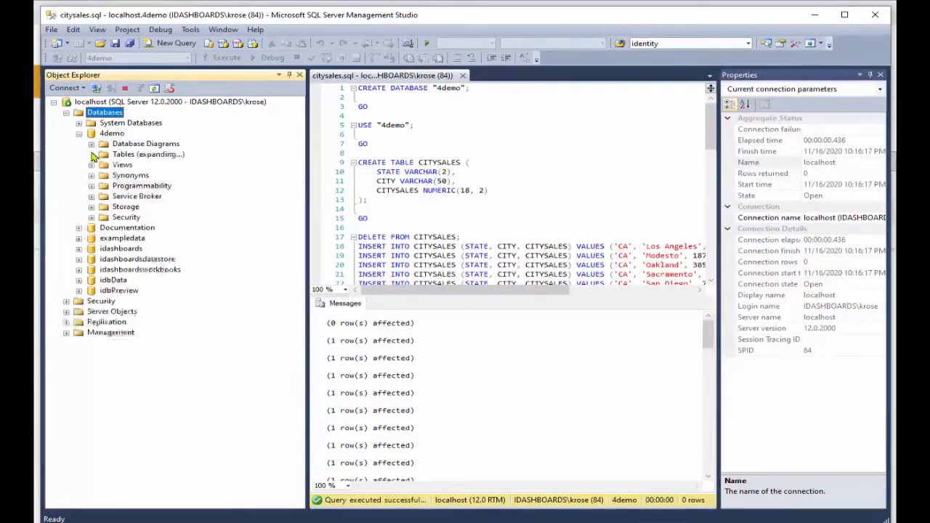
{"action": "right_click", "coordinate": [157, 187]}
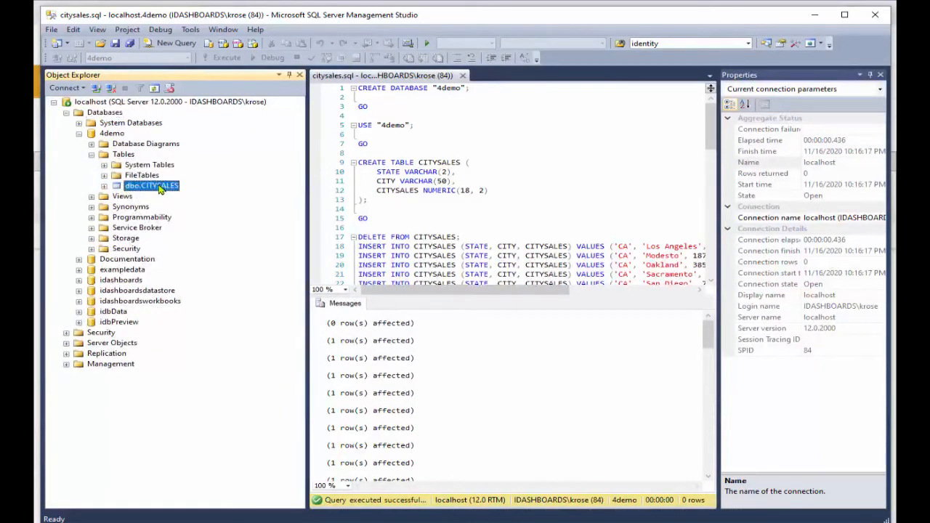
{"action": "left_click", "coordinate": [218, 217]}
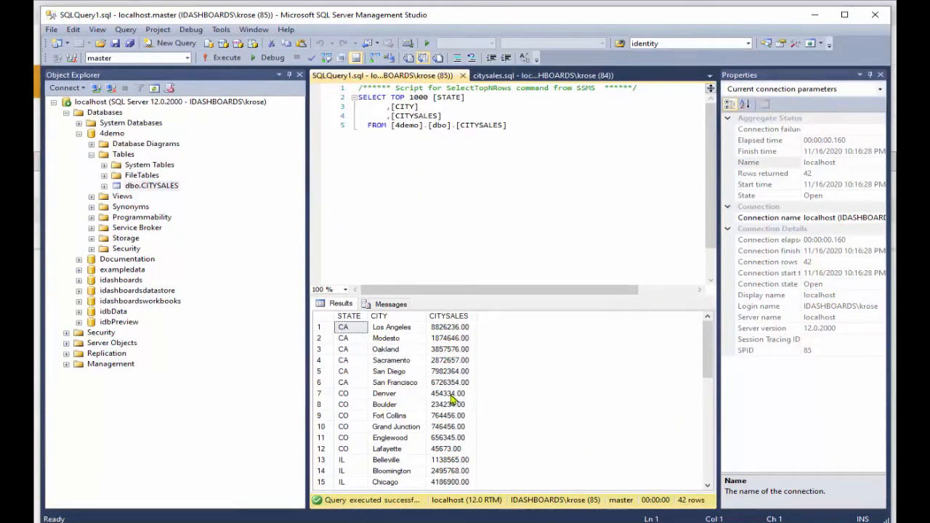
{"action": "left_click", "coordinate": [813, 17]}
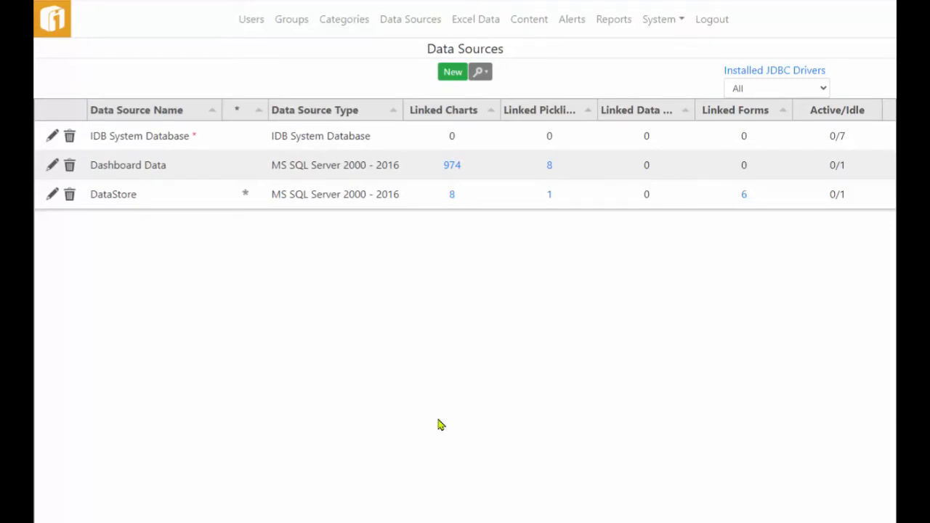
Start a new data source named 4 my demo on server localhost, keeping the type MS SQL Server 2000 - 2016
{"action": "left_click", "coordinate": [450, 75]}
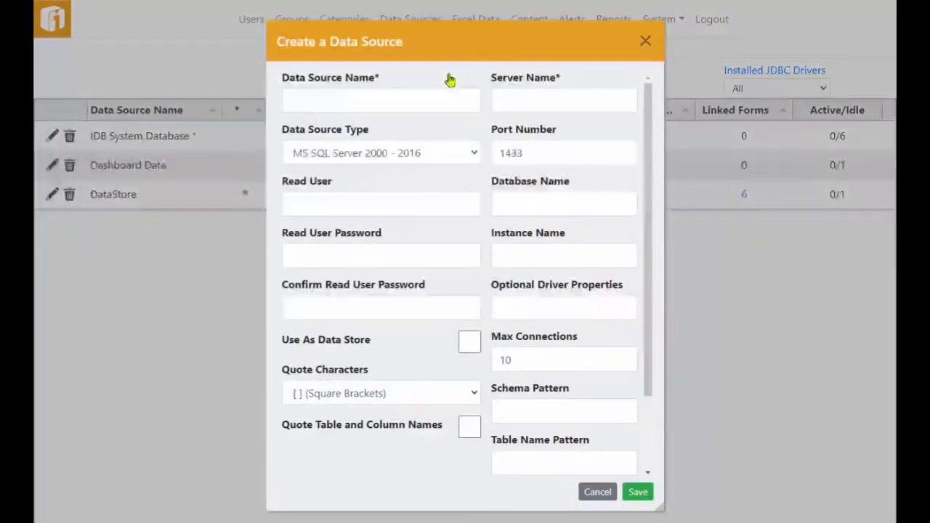
{"action": "left_click", "coordinate": [391, 98]}
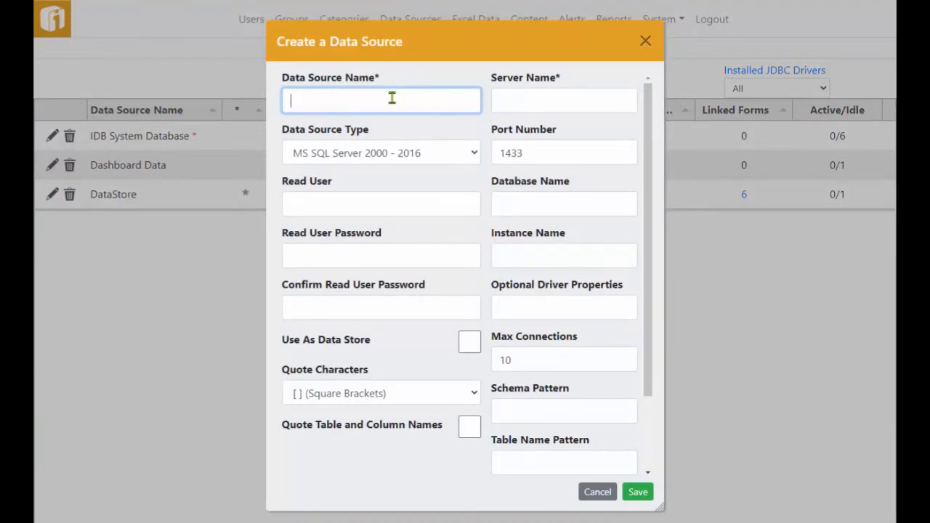
{"action": "type", "text": "4 my demo"}
{"action": "left_click", "coordinate": [561, 101]}
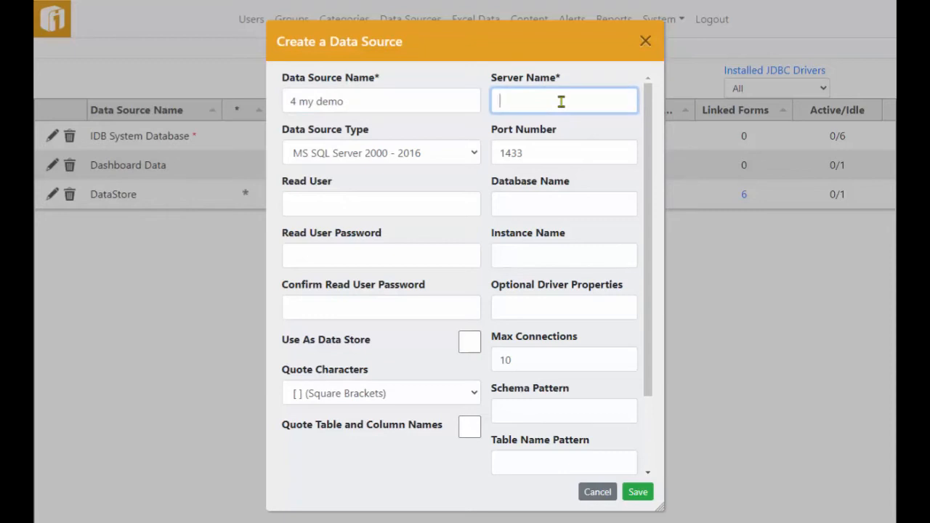
{"action": "type", "text": "localhost"}
{"action": "left_click", "coordinate": [409, 154]}
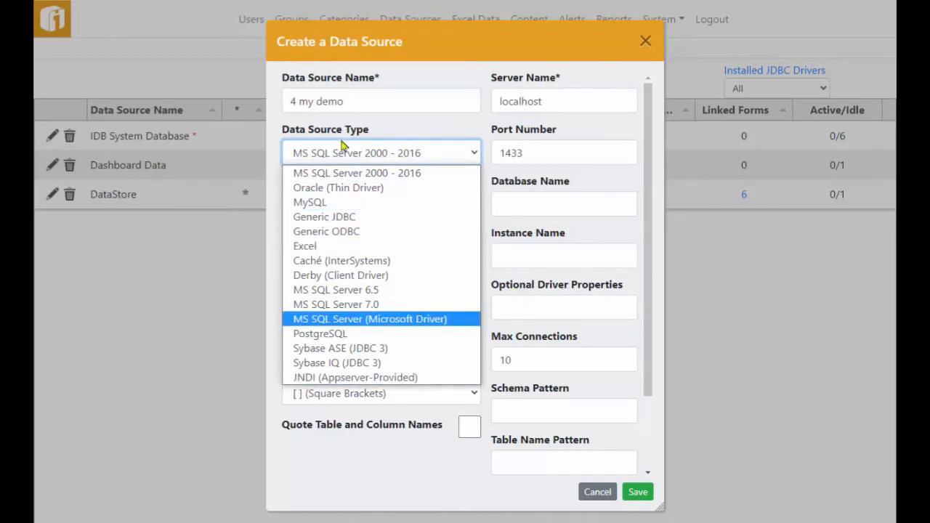
{"action": "left_click", "coordinate": [274, 158]}
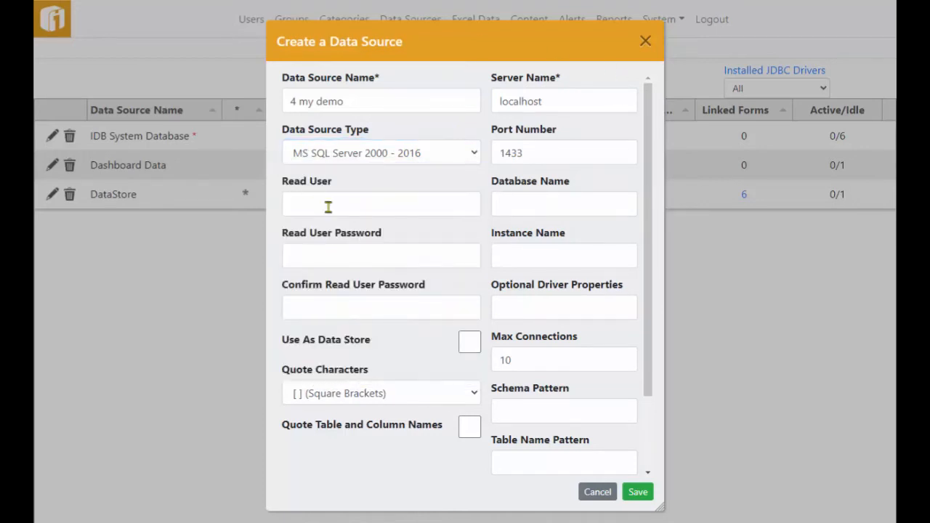
Set the data source's database name to 4demo and its read user to idashboards
{"action": "left_click", "coordinate": [531, 211]}
{"action": "type", "text": "4demo"}
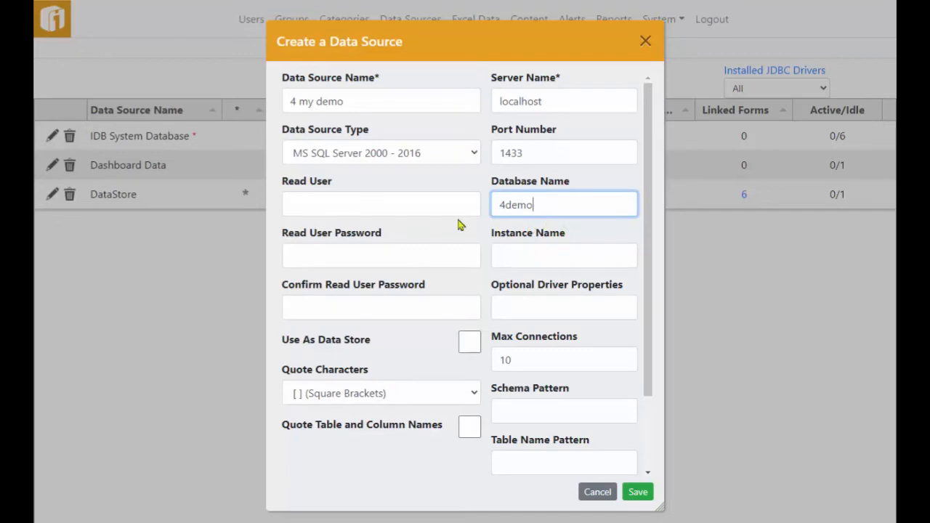
{"action": "left_click", "coordinate": [411, 208]}
{"action": "type", "text": "idashboards"}
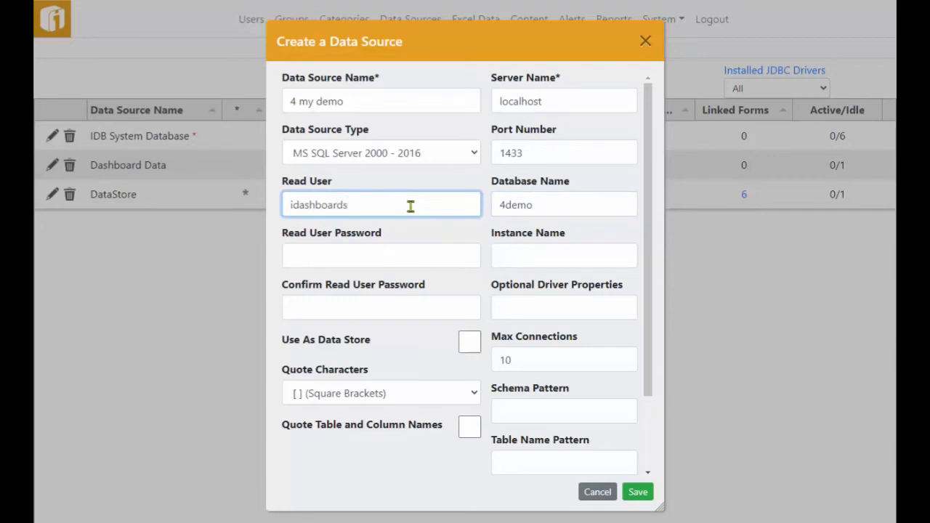
Enter and confirm the read user password, and try to save the data source
{"action": "double_click", "coordinate": [410, 207]}
{"action": "key", "text": "ctrl+c"}
{"action": "left_click", "coordinate": [394, 255]}
{"action": "key", "text": "ctrl+v"}
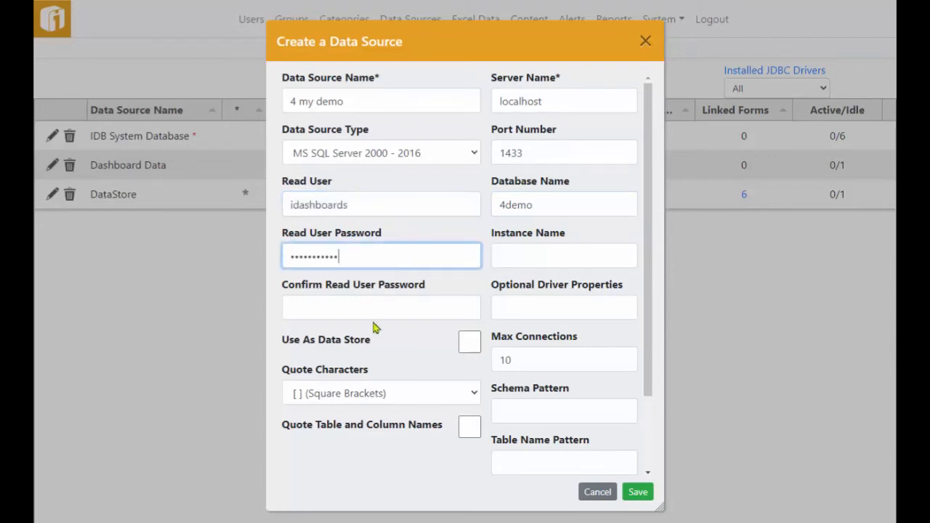
{"action": "left_click", "coordinate": [369, 312]}
{"action": "key", "text": "ctrl+v"}
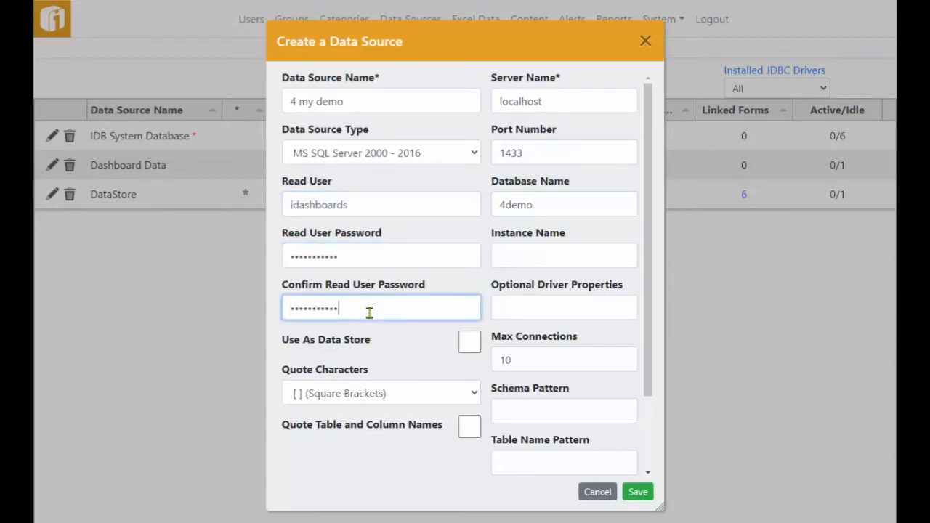
{"action": "left_click", "coordinate": [634, 493]}
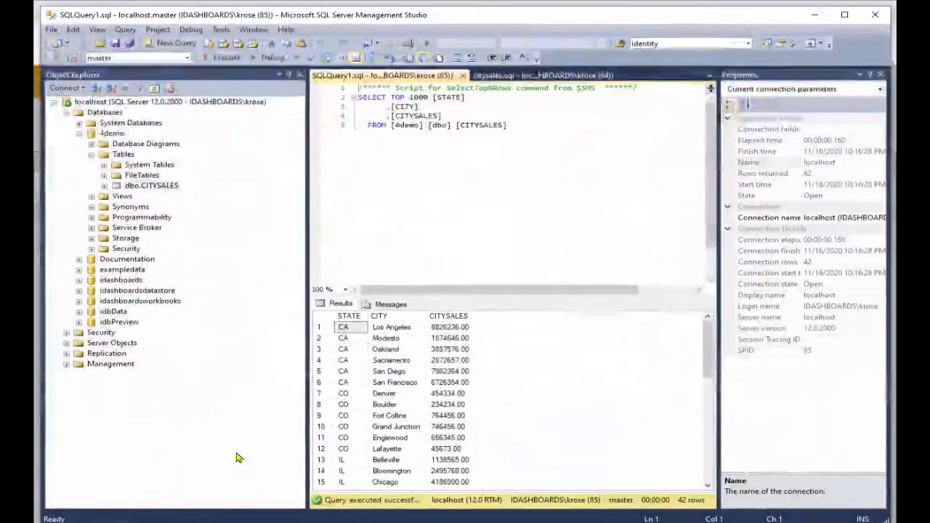
In SQL Server Management Studio, map the idashboards login to the 4demo database with the db_owner role
{"action": "left_click", "coordinate": [66, 332]}
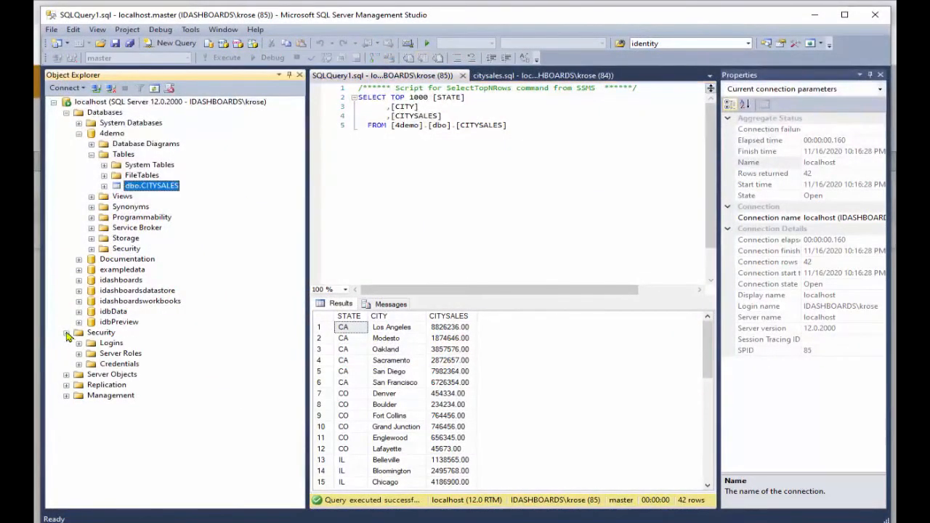
{"action": "left_click", "coordinate": [79, 343]}
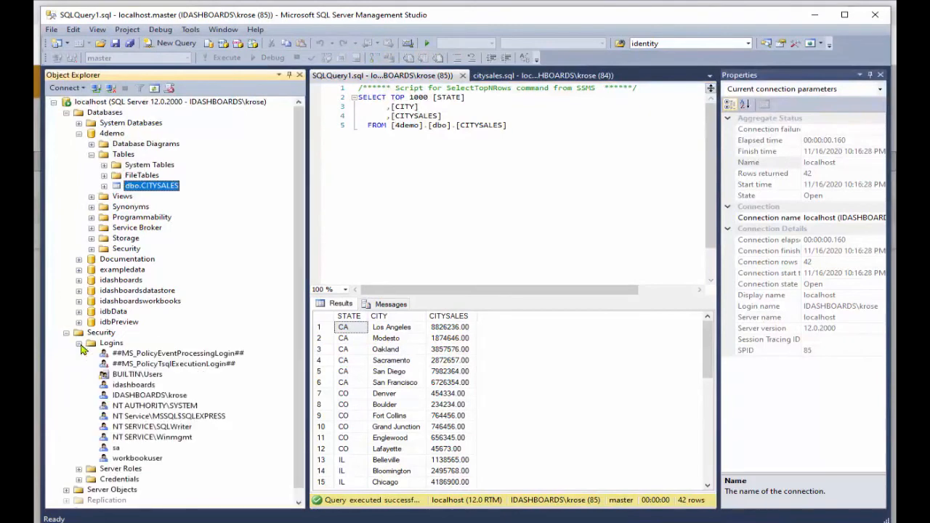
{"action": "double_click", "coordinate": [133, 385]}
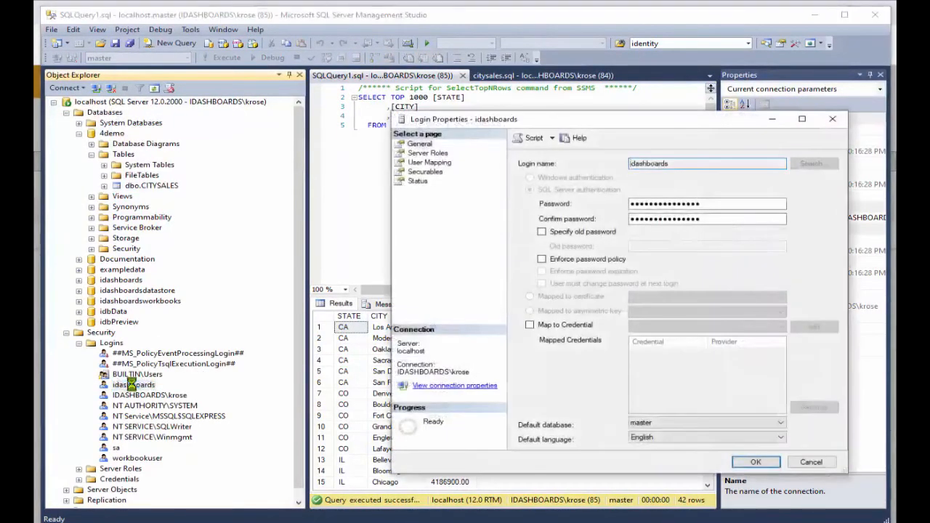
{"action": "left_click", "coordinate": [436, 163]}
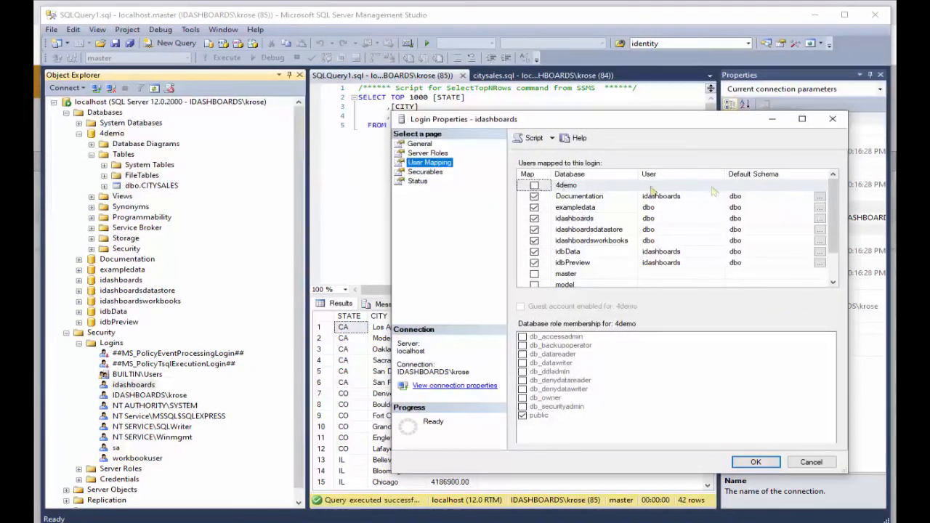
{"action": "left_click", "coordinate": [535, 186]}
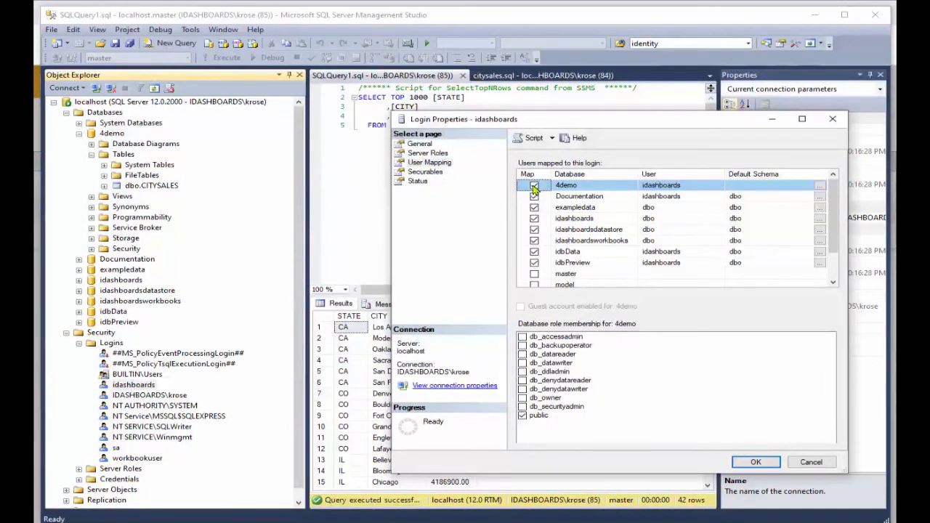
{"action": "left_click", "coordinate": [522, 397]}
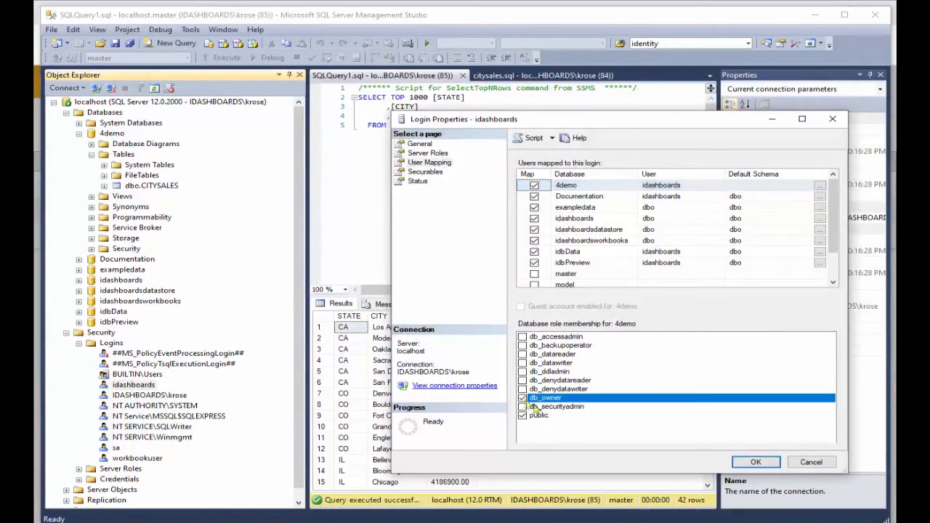
{"action": "left_click", "coordinate": [755, 462]}
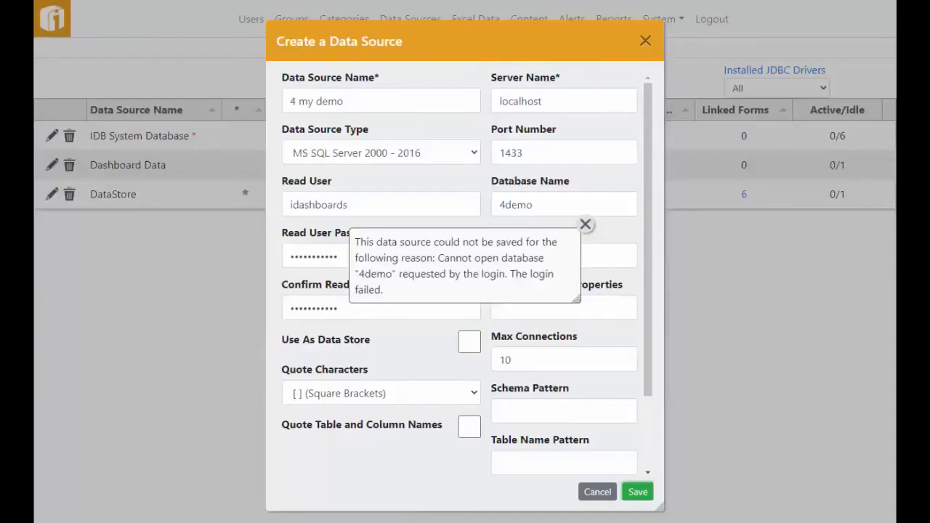
Save the 4 my demo data source in iDashboards and return to the chart list
{"action": "left_click", "coordinate": [585, 224]}
{"action": "left_click", "coordinate": [637, 492]}
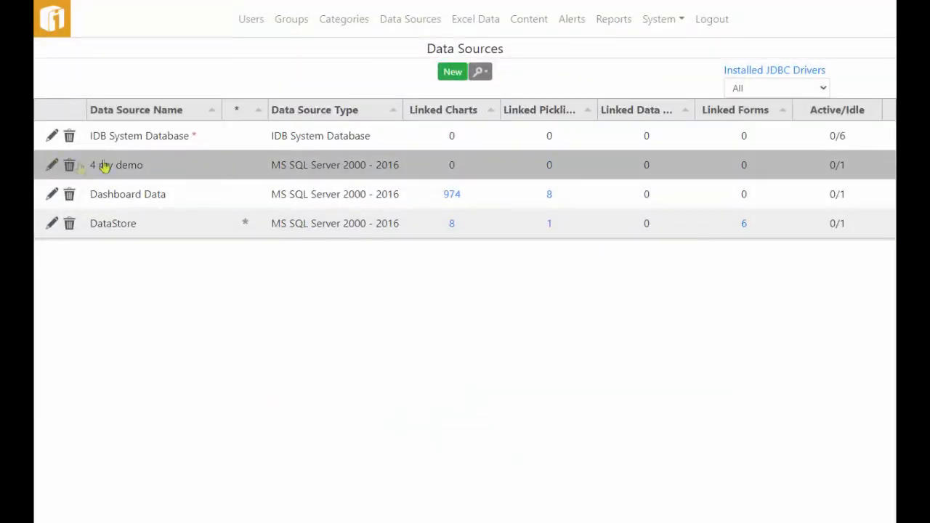
{"action": "left_click", "coordinate": [55, 21]}
{"action": "left_click", "coordinate": [474, 272]}
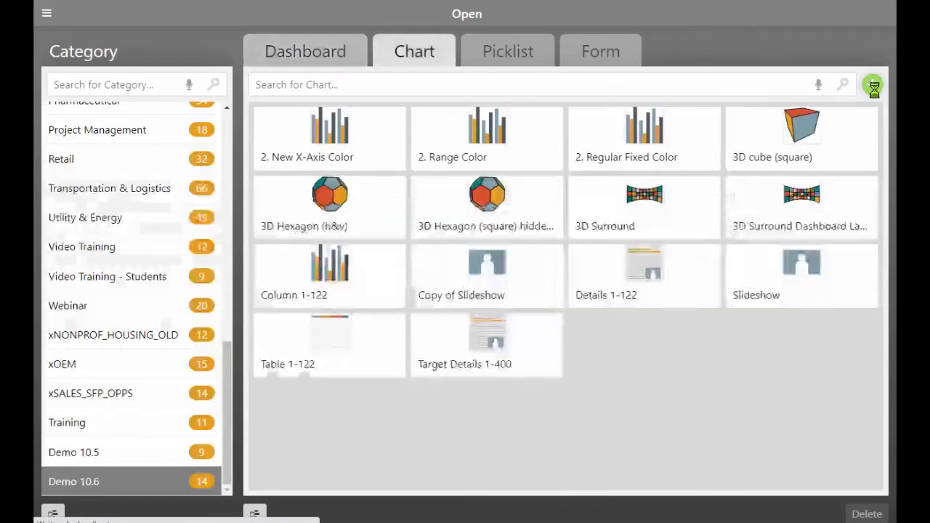
Start a new chart based on the CITYSALES table of the 4 my demo data source
{"action": "left_click", "coordinate": [874, 85]}
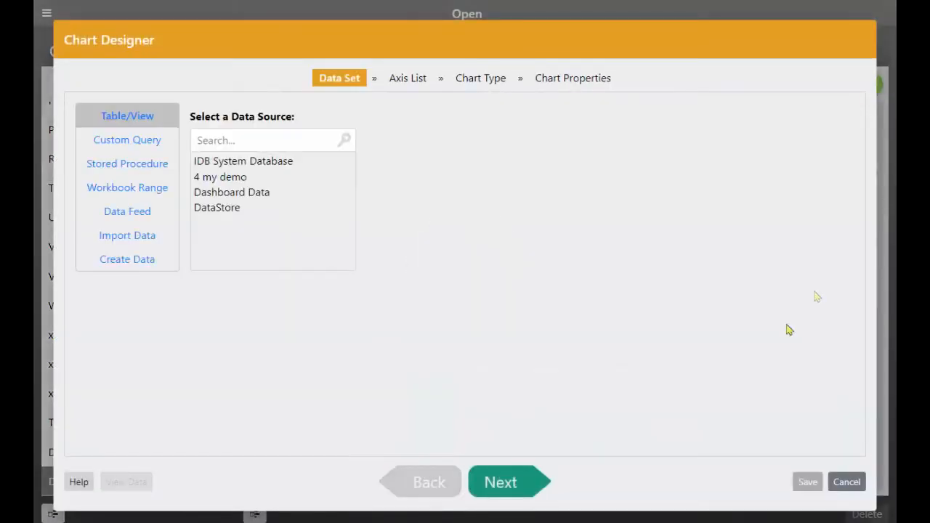
{"action": "left_click", "coordinate": [251, 183]}
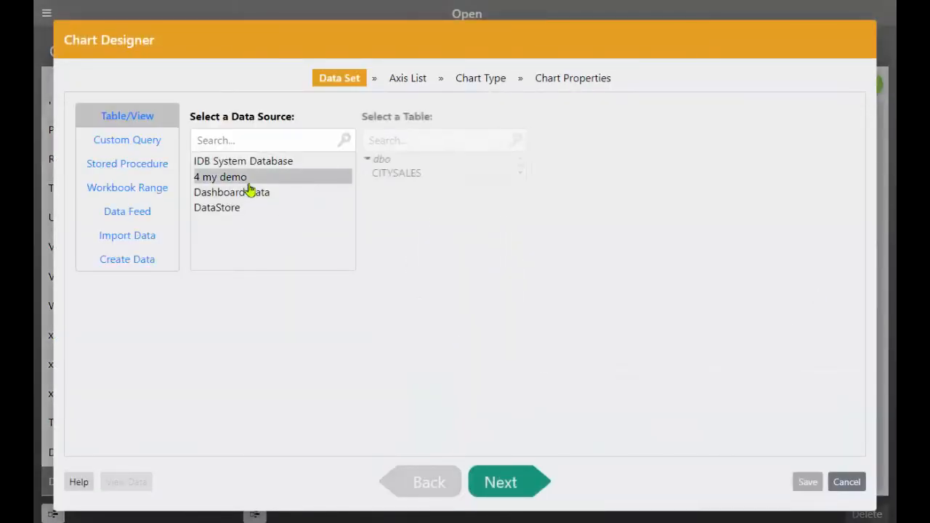
{"action": "left_click", "coordinate": [402, 177]}
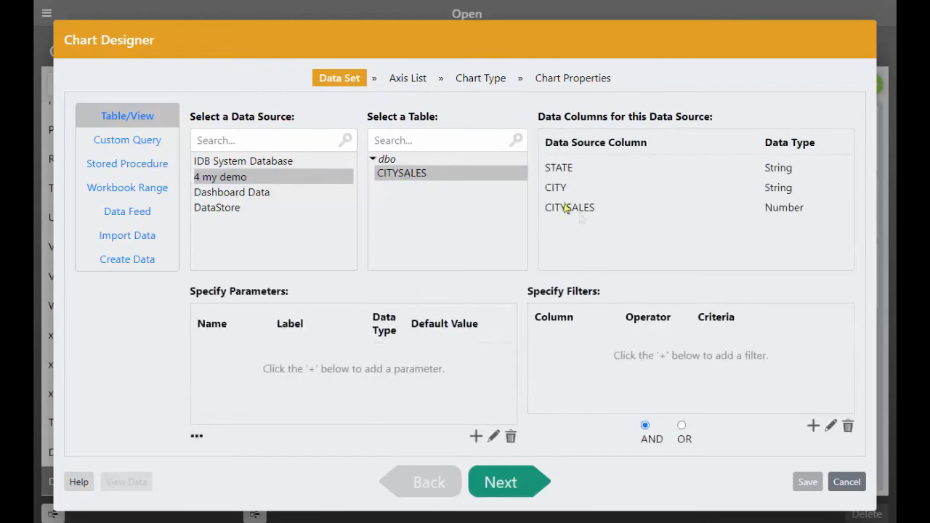
Map all CITYSALES columns to the chart axes and view the resulting chart data
{"action": "left_click", "coordinate": [500, 483]}
{"action": "left_click", "coordinate": [329, 274]}
{"action": "left_click", "coordinate": [125, 481]}
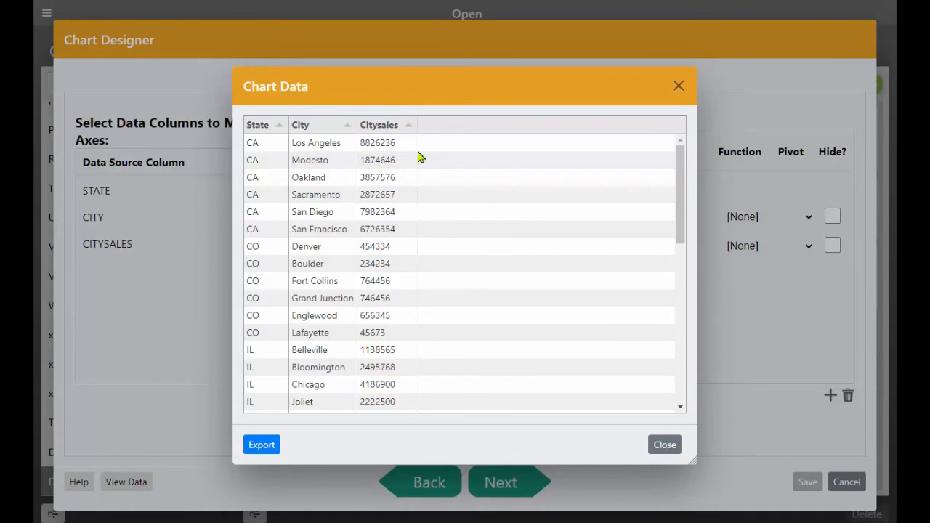
{"action": "left_click", "coordinate": [678, 86]}
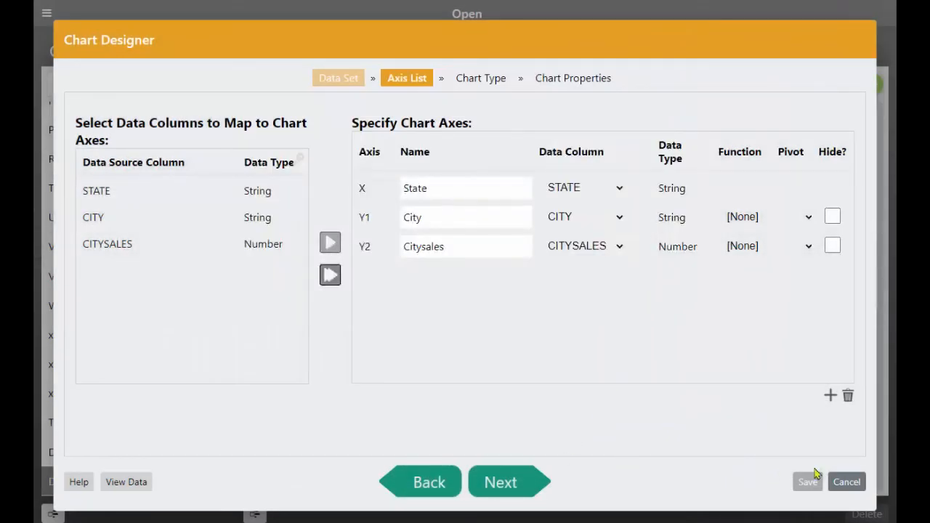
Discard the new chart and open the System options in the administration area
{"action": "left_click", "coordinate": [842, 481]}
{"action": "left_click", "coordinate": [485, 301]}
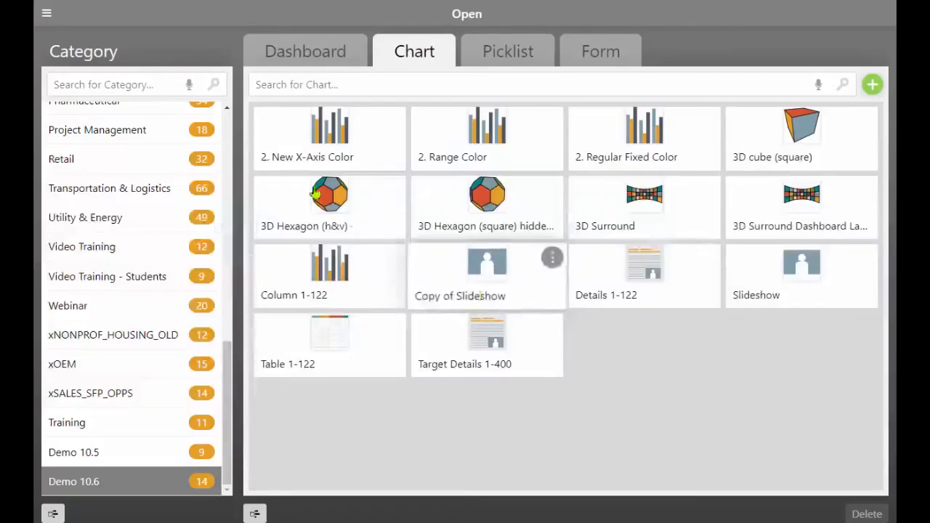
{"action": "left_click", "coordinate": [47, 13]}
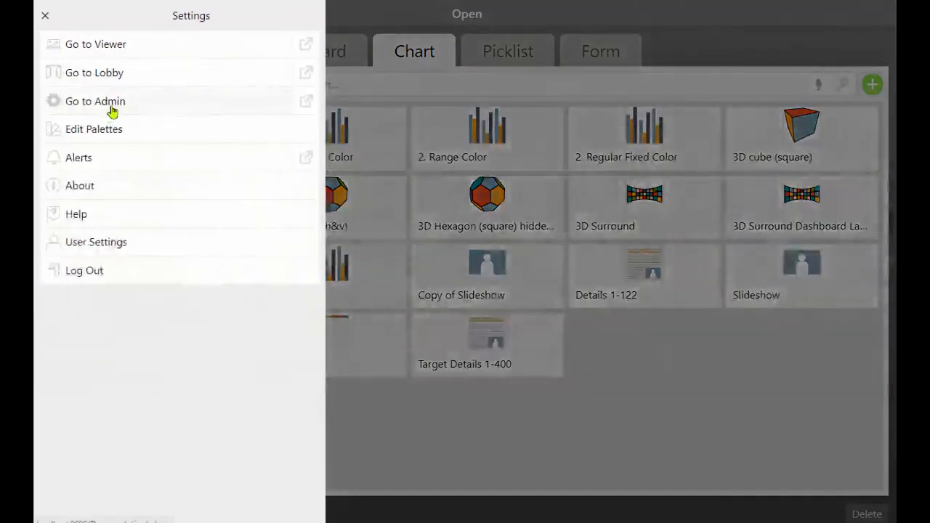
{"action": "left_click", "coordinate": [109, 109]}
{"action": "left_click", "coordinate": [662, 22]}
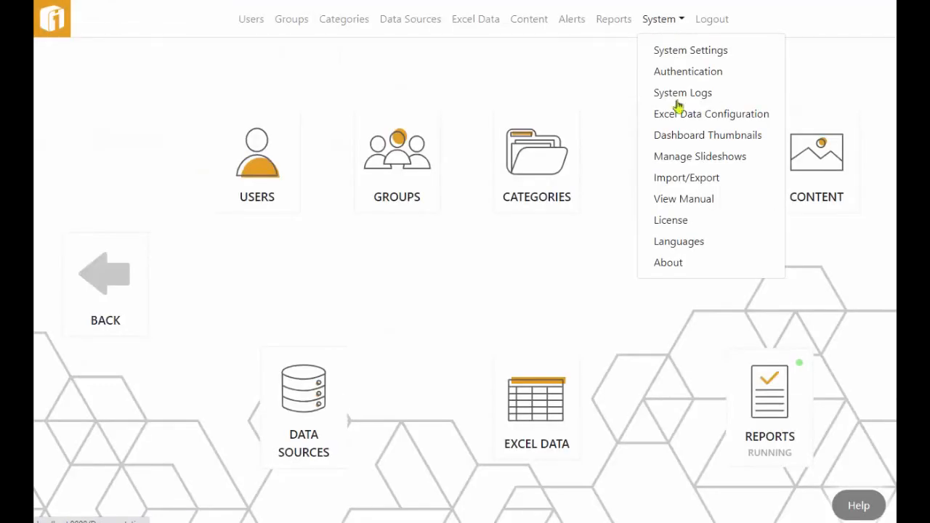